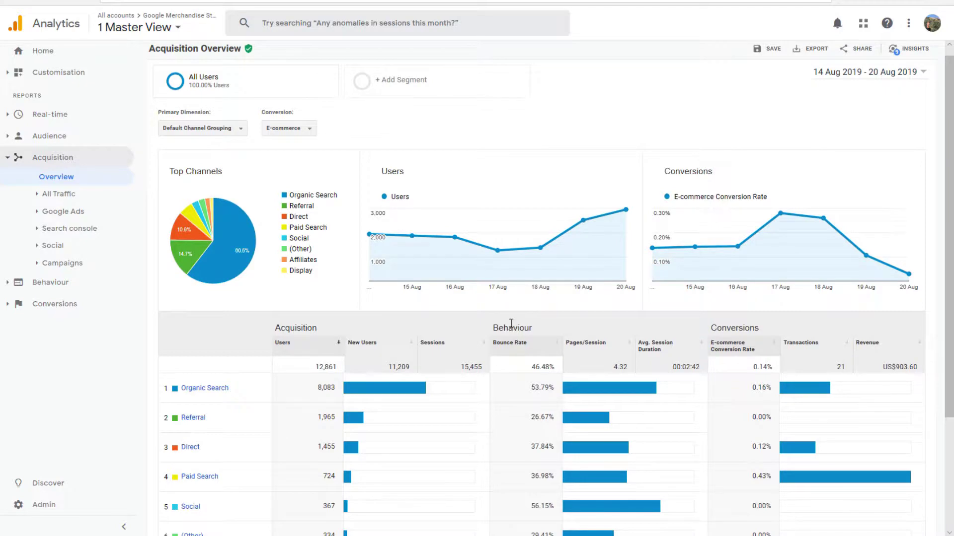
pyautogui.scroll(-3, 511, 323)
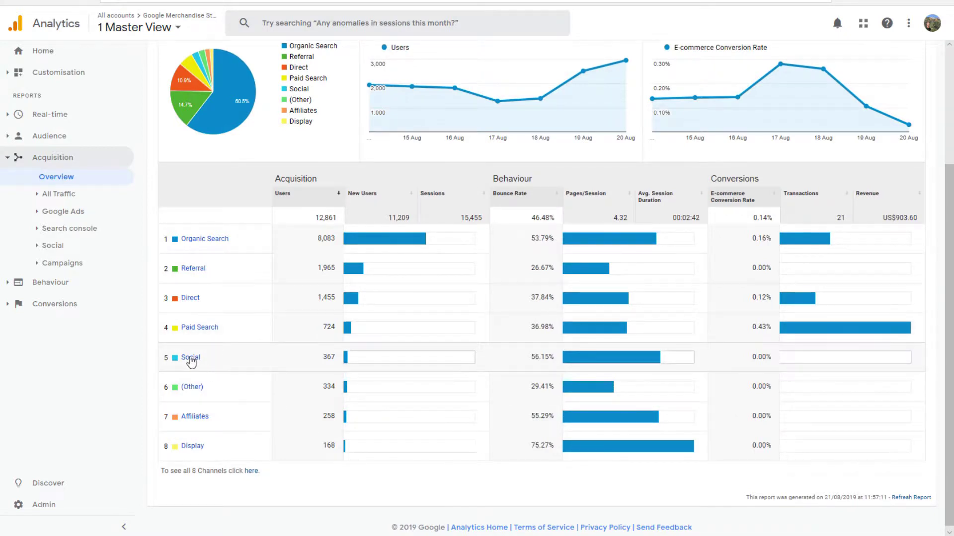
pyautogui.click(191, 358)
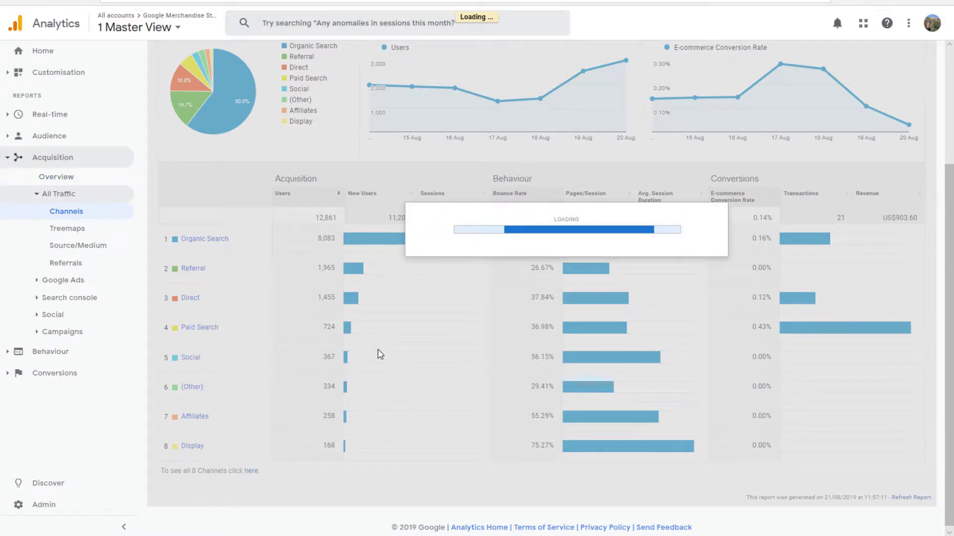
pyautogui.scroll(-3, 377, 354)
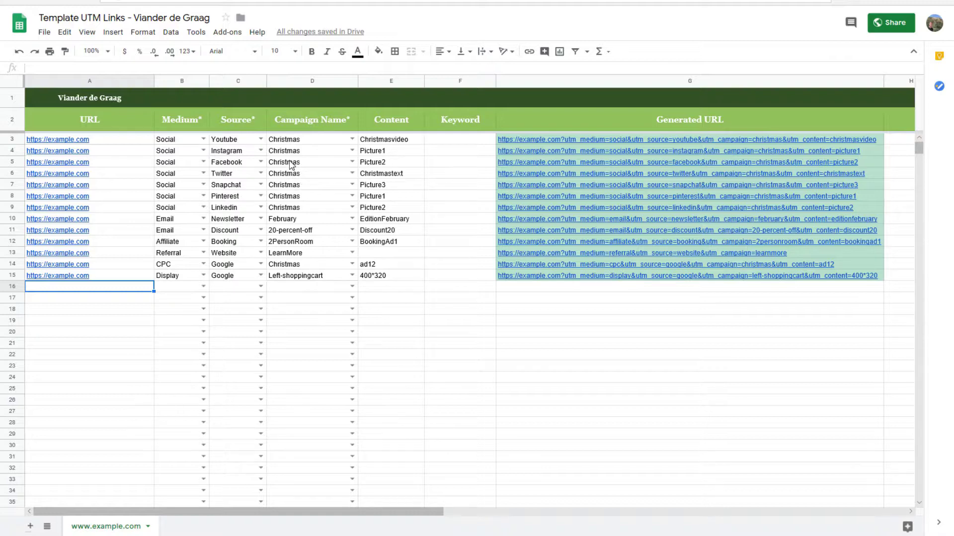
# Step: Examine the medium, source, campaign name and content of the row 5 Facebook example in the UTM links template
pyautogui.moveTo(292, 163); pyautogui.dragTo(177, 164)
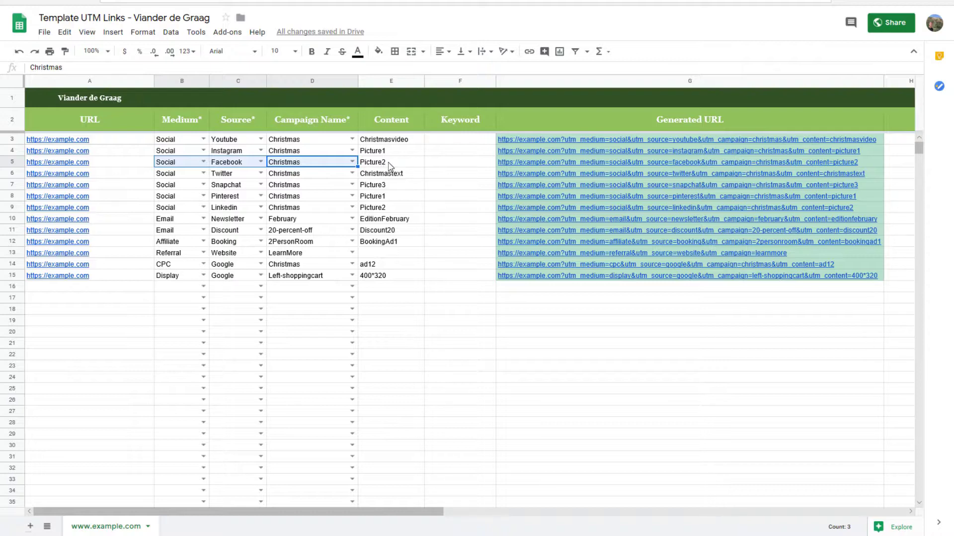
pyautogui.click(389, 165)
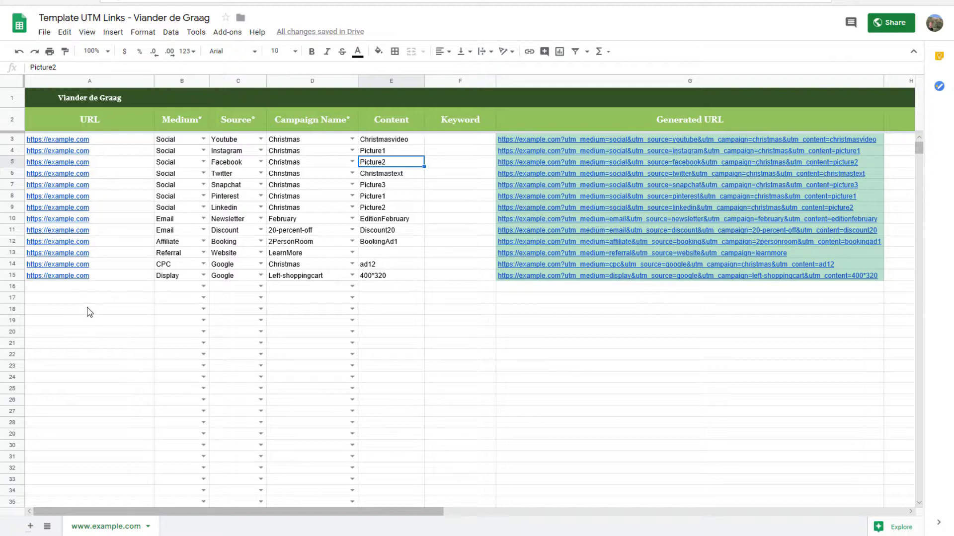
pyautogui.click(72, 290)
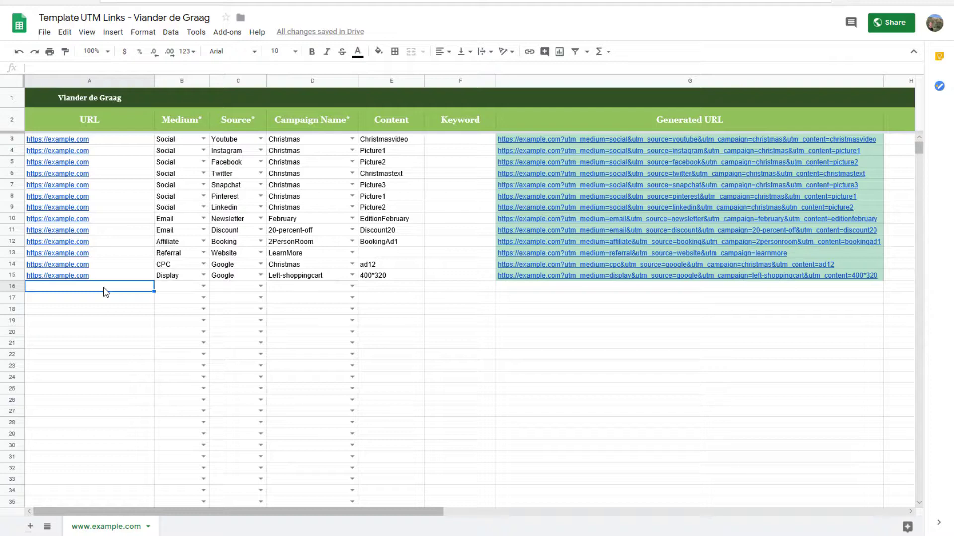
pyautogui.click(45, 32)
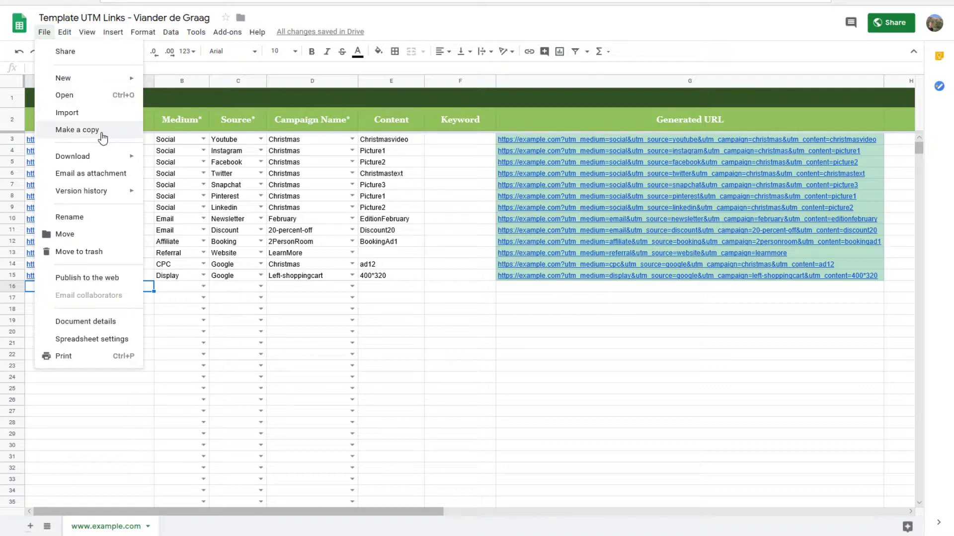
pyautogui.click(235, 310)
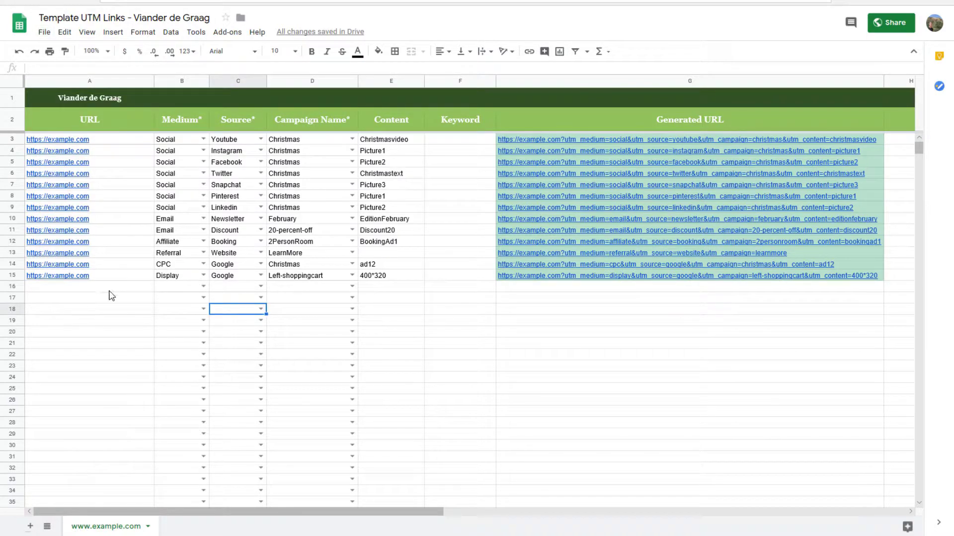
pyautogui.click(55, 288)
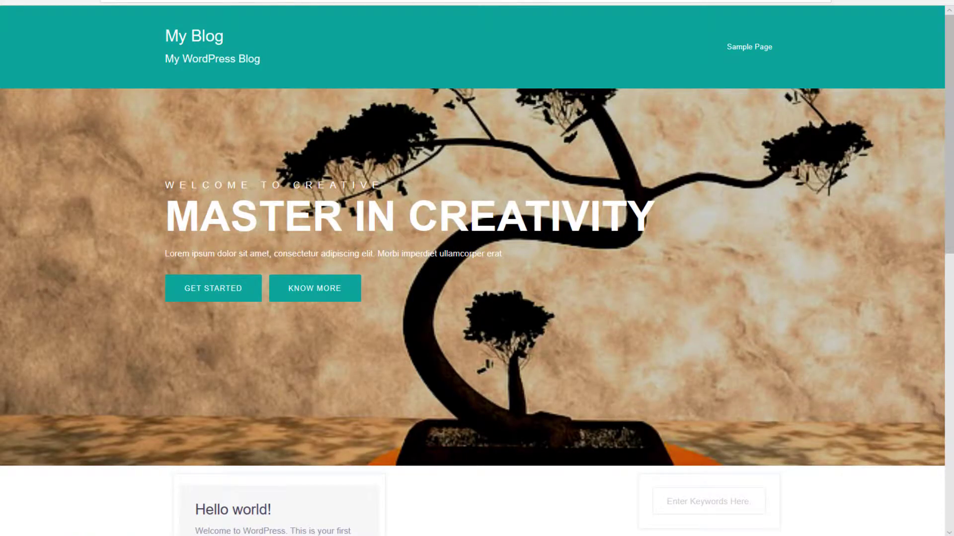
pyautogui.click(224, 1)
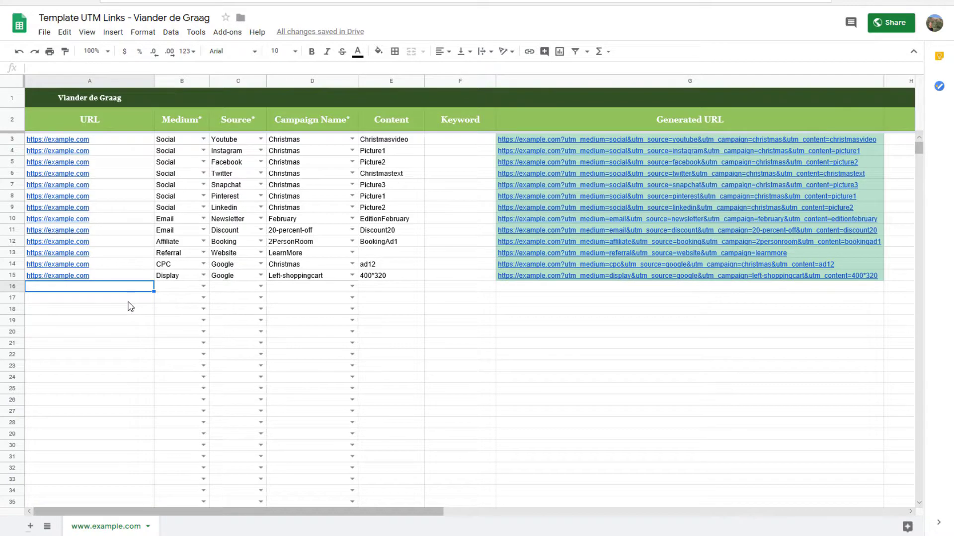
pyautogui.write('https://viralsonline.com/new/')
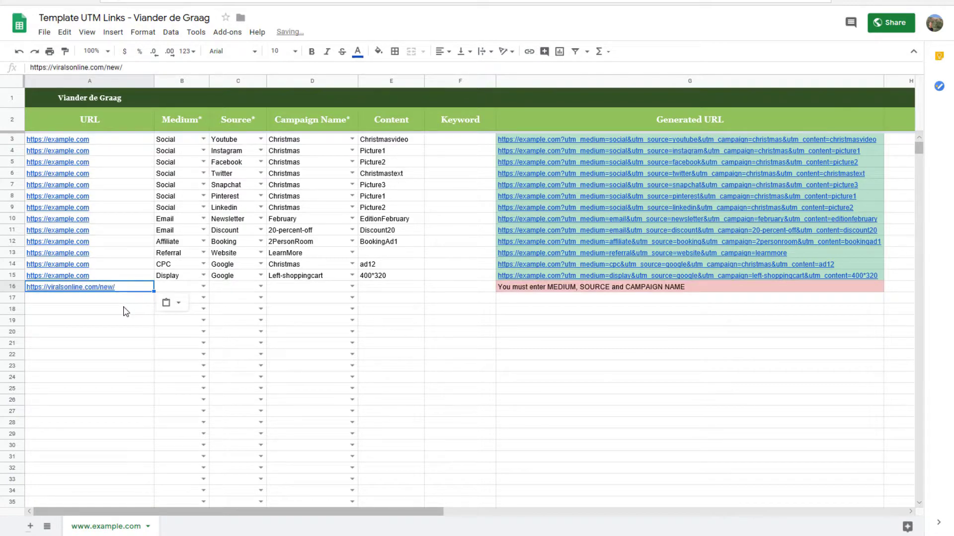
pyautogui.press('Return')
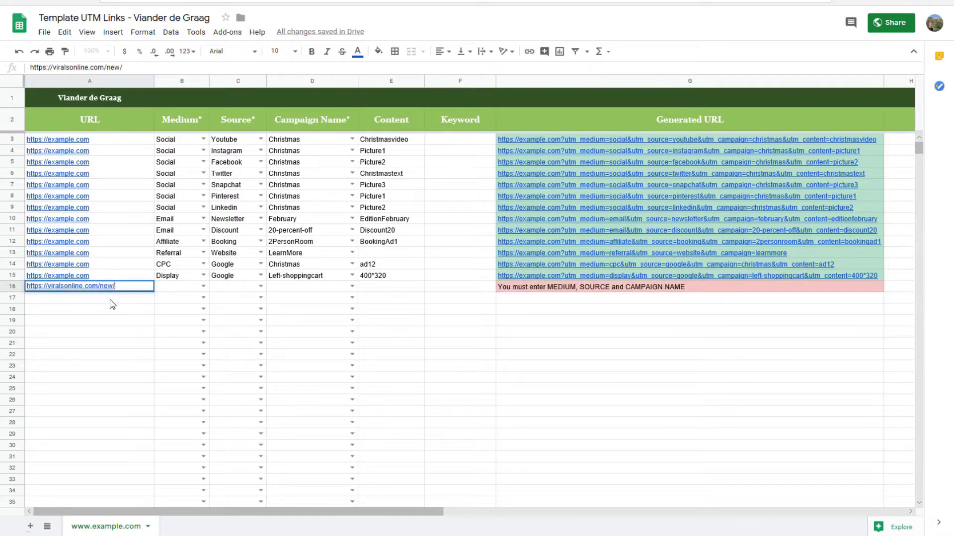
pyautogui.press('Escape')
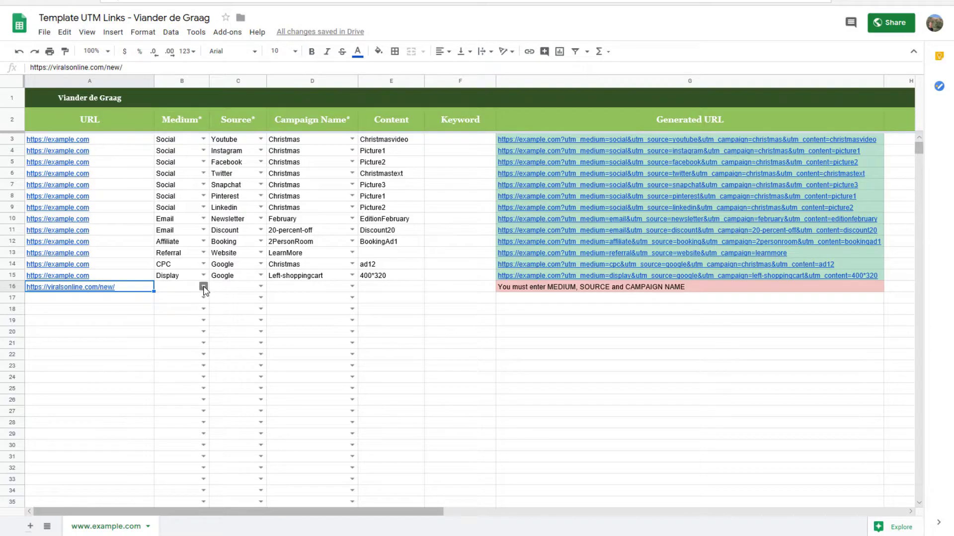
# Step: Set row 16's medium to Social and its source to Facebook
pyautogui.click(204, 287)
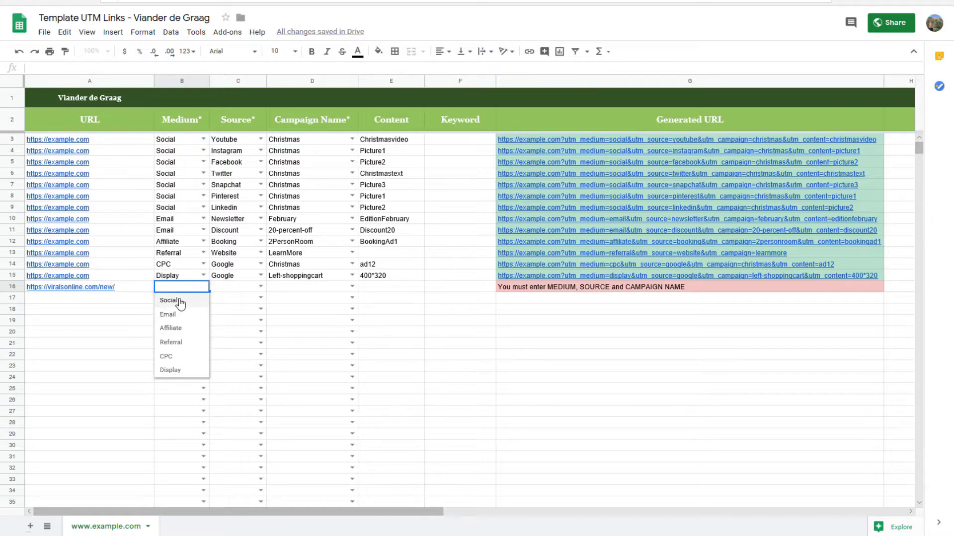
pyautogui.click(187, 301)
pyautogui.click(261, 287)
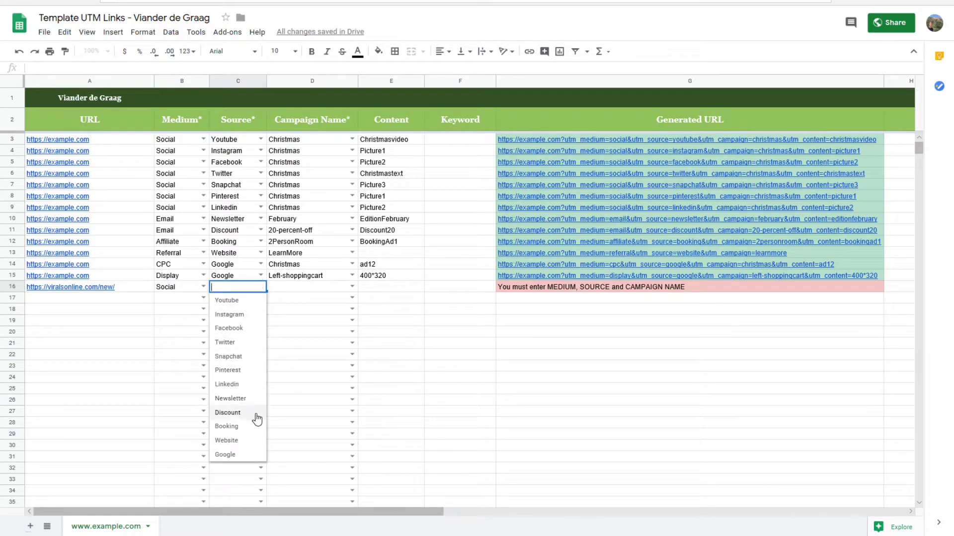
pyautogui.click(228, 328)
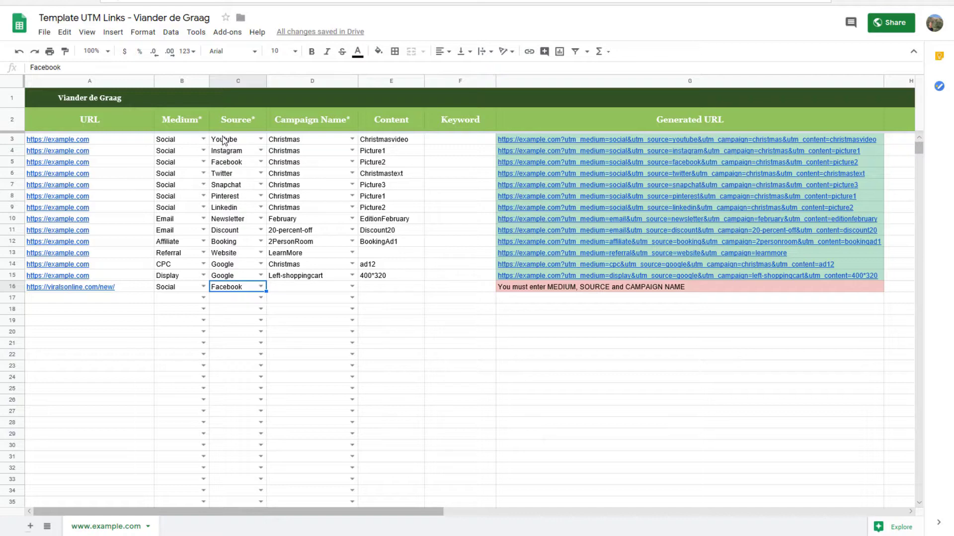
pyautogui.moveTo(223, 140); pyautogui.dragTo(232, 276)
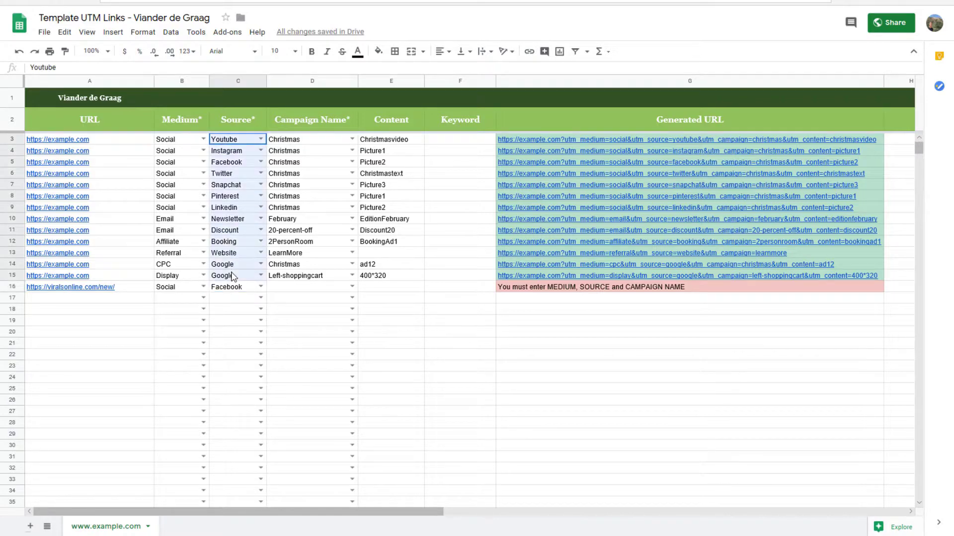
pyautogui.click(233, 303)
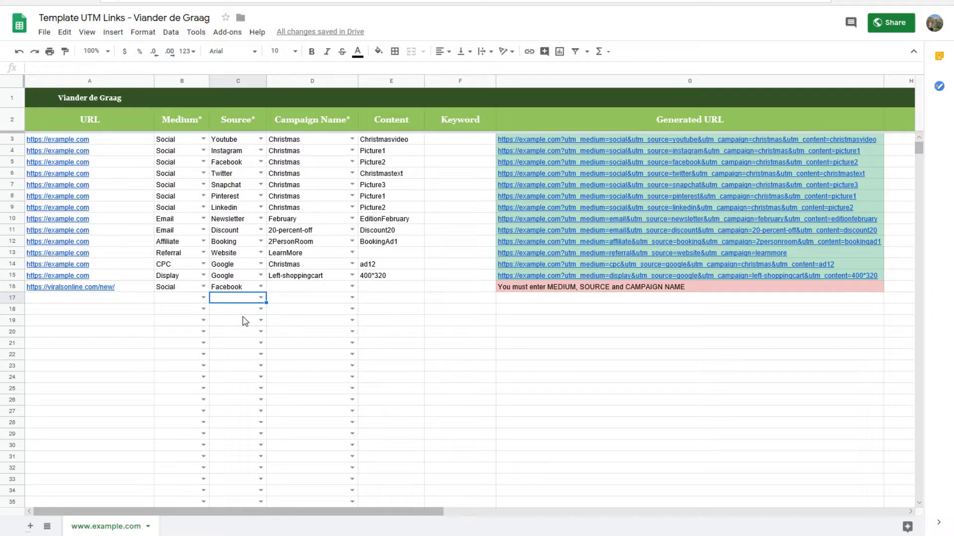
# Step: Set row 16's campaign name to 20-percent-off and its content to Picture10
pyautogui.click(352, 287)
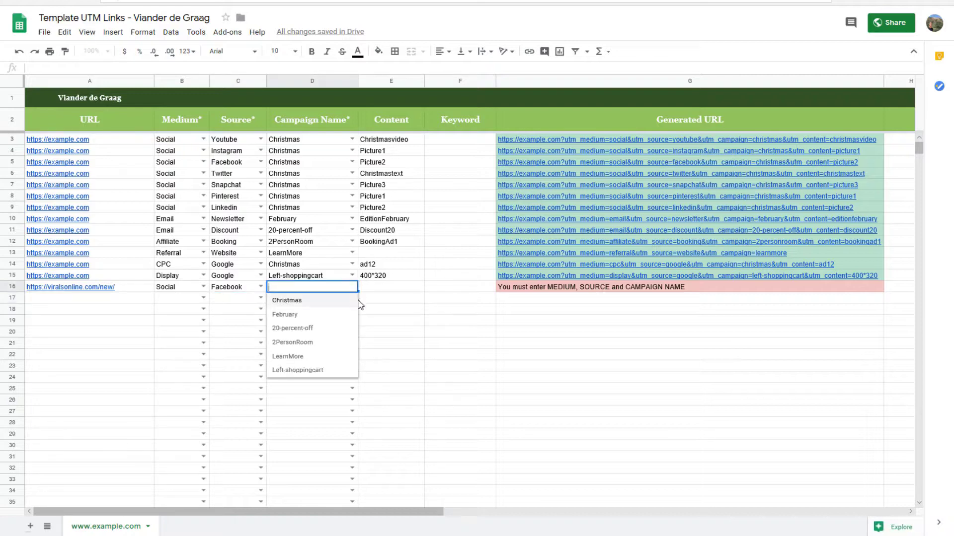
pyautogui.click(300, 328)
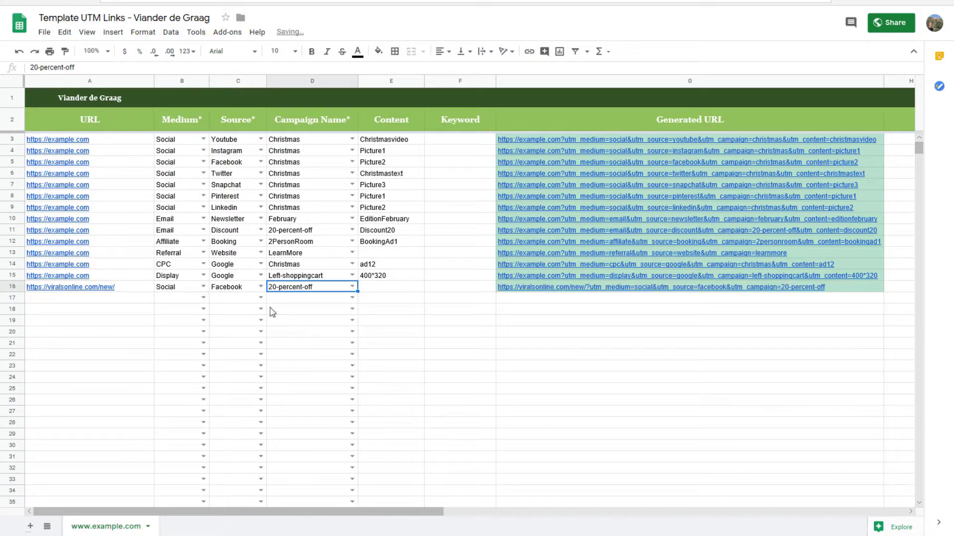
pyautogui.click(377, 291)
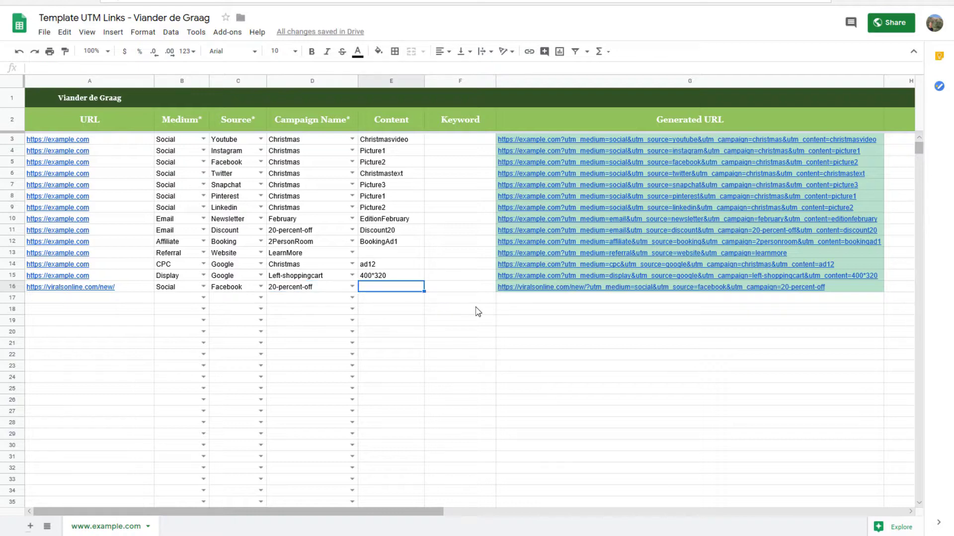
pyautogui.write('Picture')
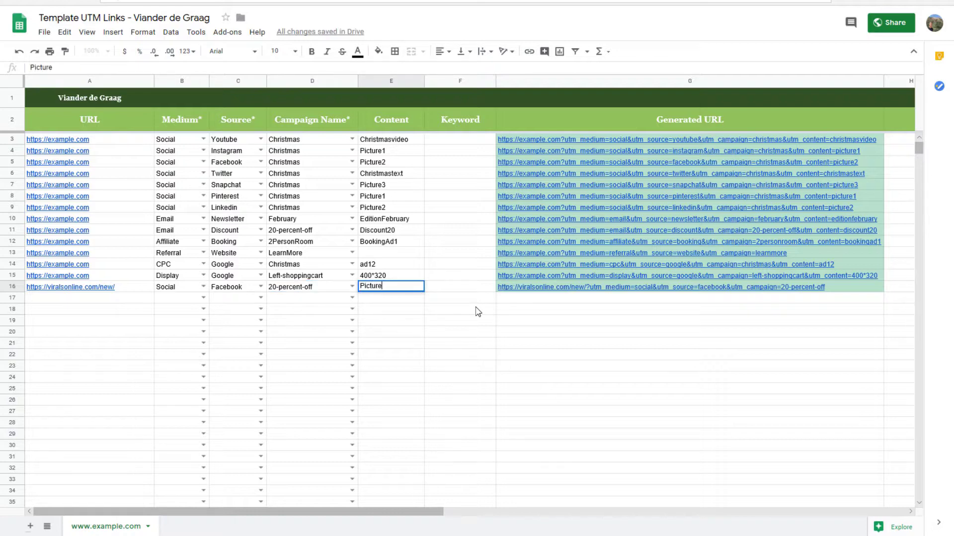
pyautogui.write('10')
pyautogui.press('Return')
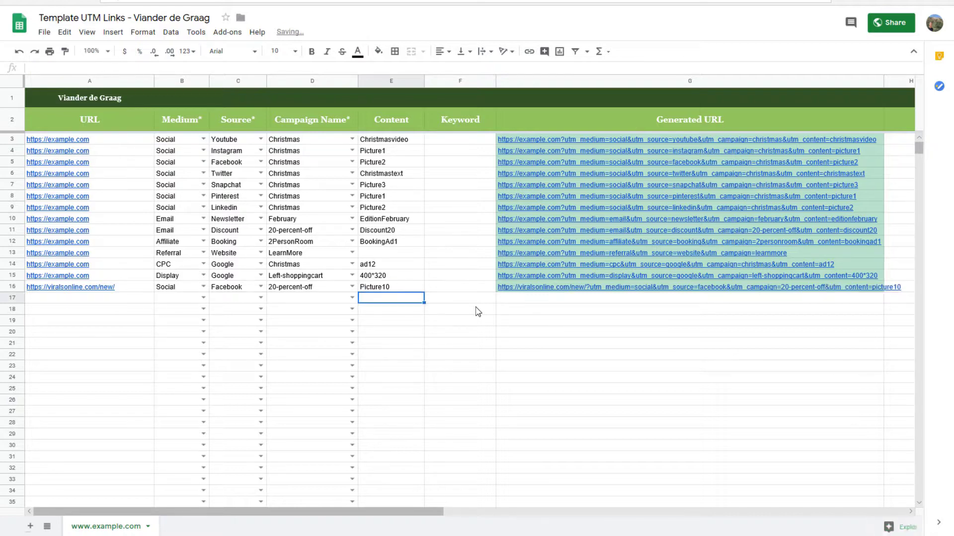
# Step: Copy the generated URL from row 16 and open it in a new browser tab
pyautogui.click(549, 287)
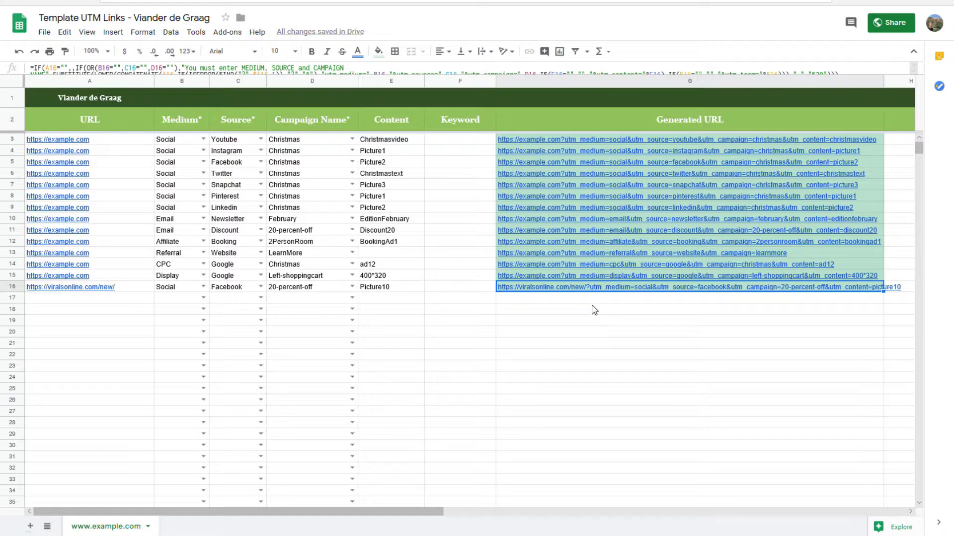
pyautogui.hotkey('ctrl', 'c')
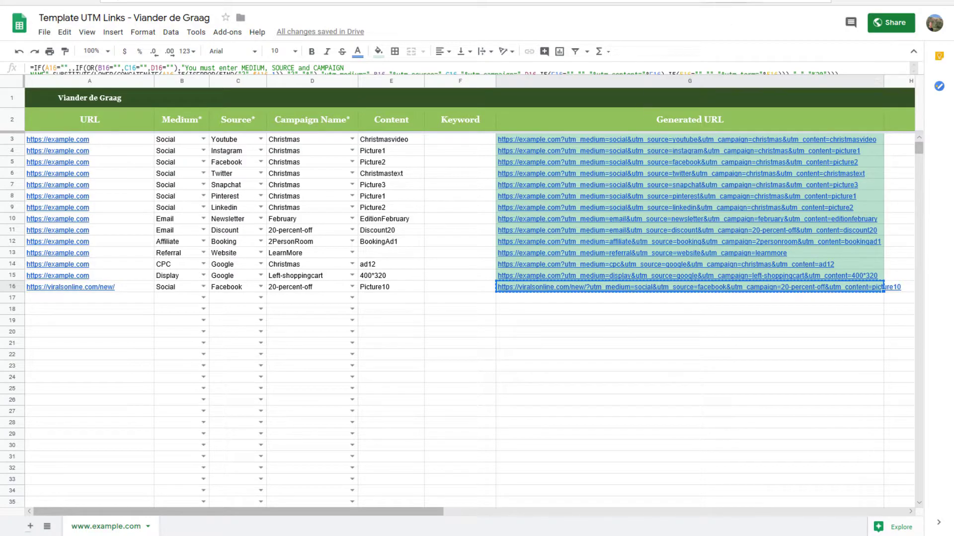
pyautogui.hotkey('ctrl', 't')
pyautogui.hotkey('ctrl', 'v')
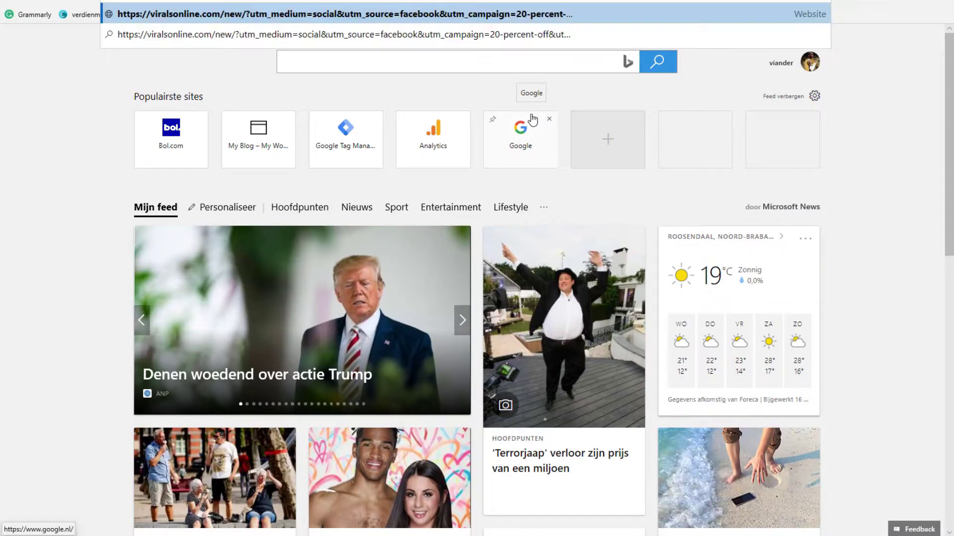
pyautogui.press('Return')
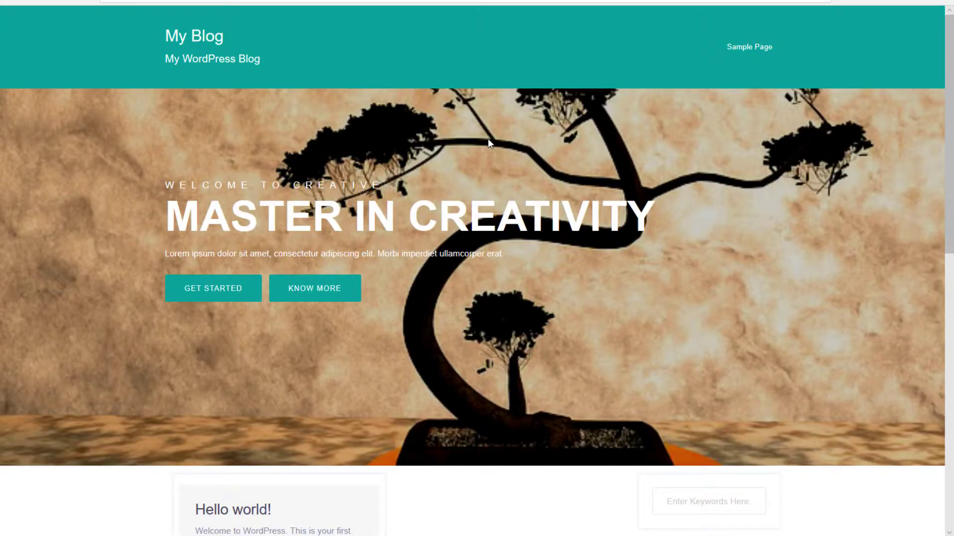
# Step: Inspect the web address of the loaded blog page and return to the UTM template spreadsheet
pyautogui.click(606, 1)
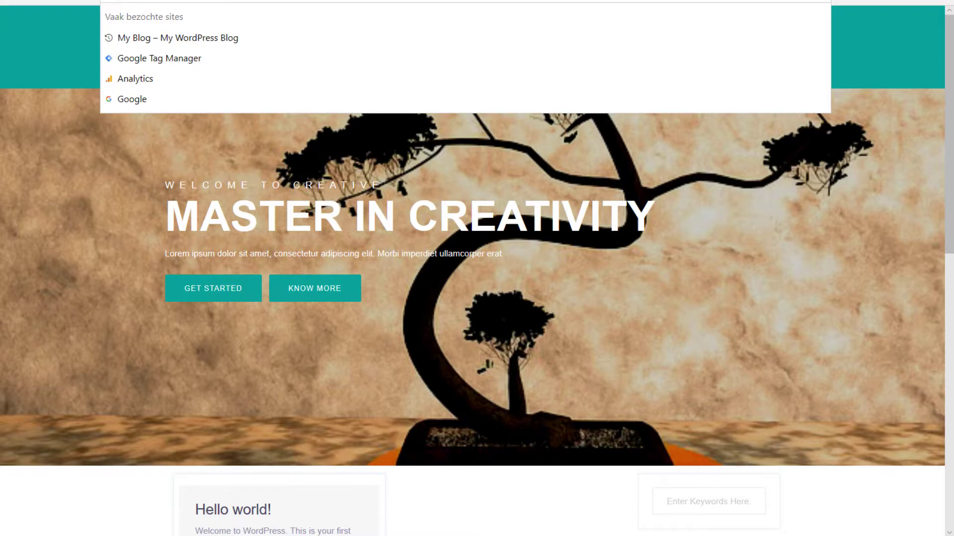
pyautogui.click(460, 219)
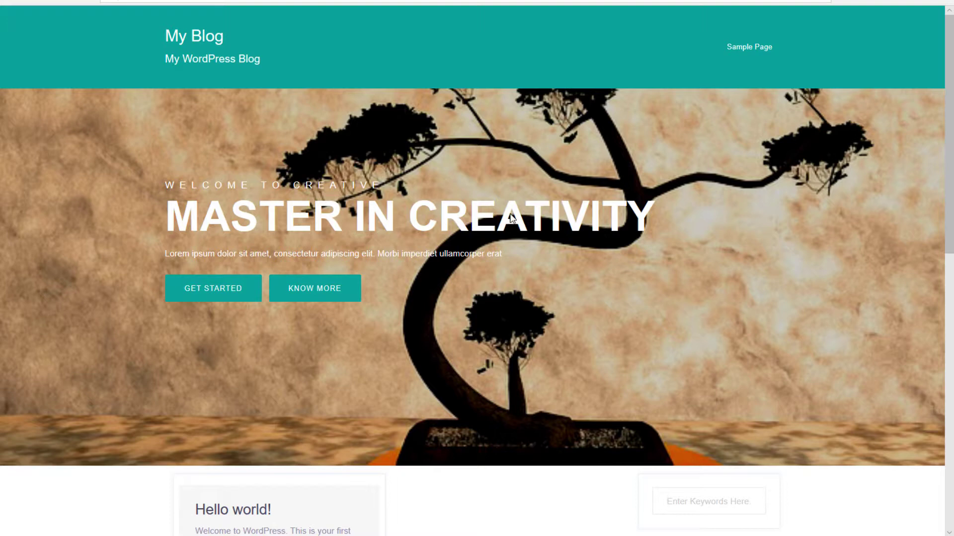
pyautogui.moveTo(591, 215); pyautogui.dragTo(525, 214)
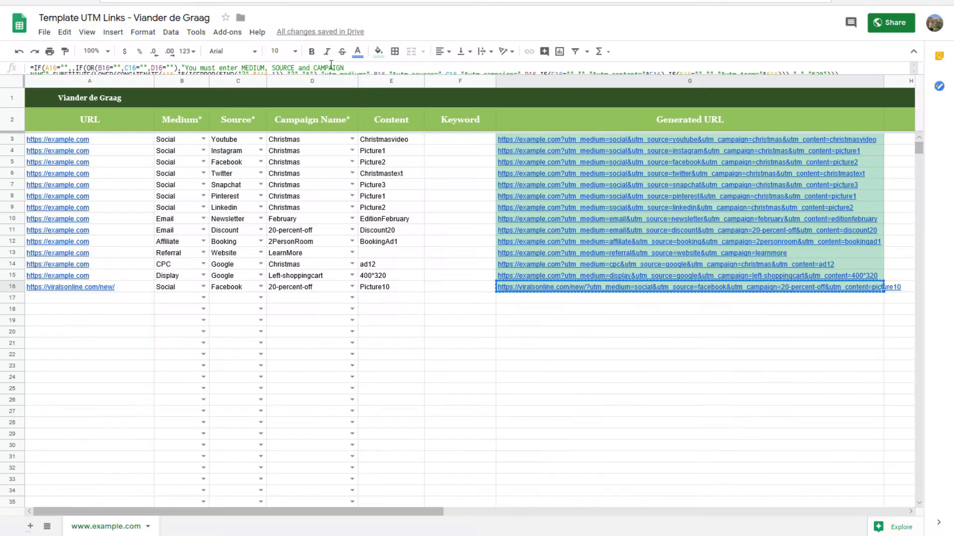
pyautogui.click(273, 301)
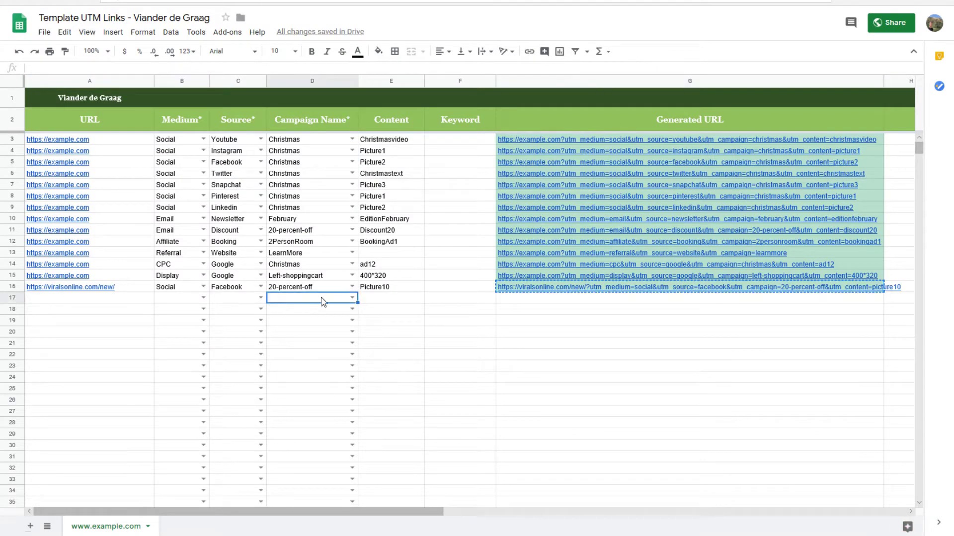